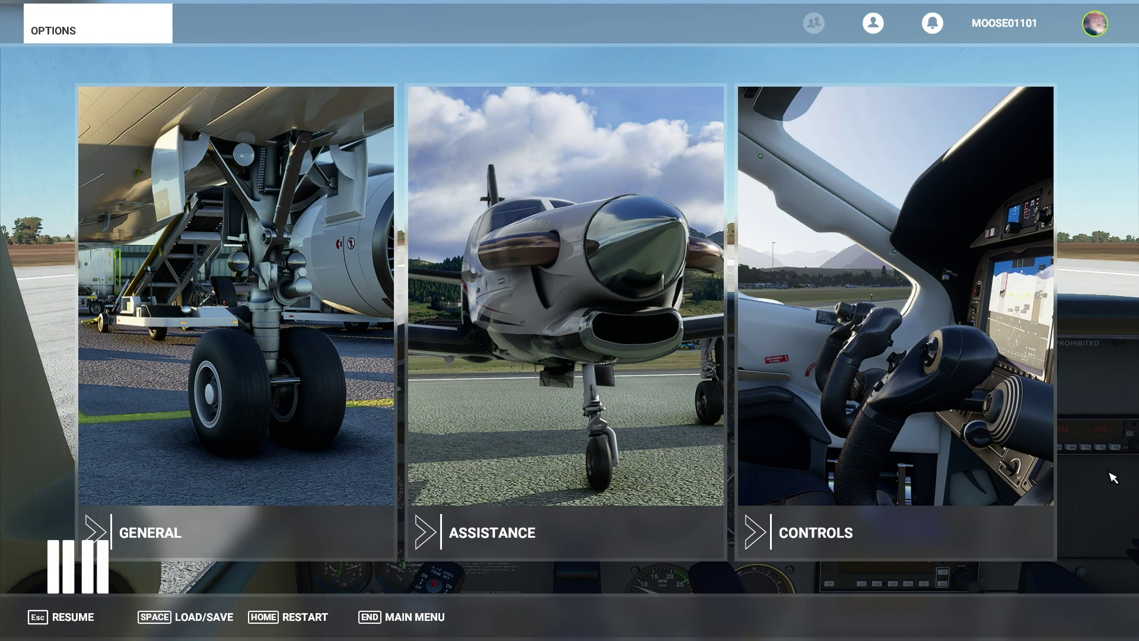
- Open the controls settings and choose the Logitech Extreme 3D Profile for the Logitech Extreme 3D joystick
click(996, 310)
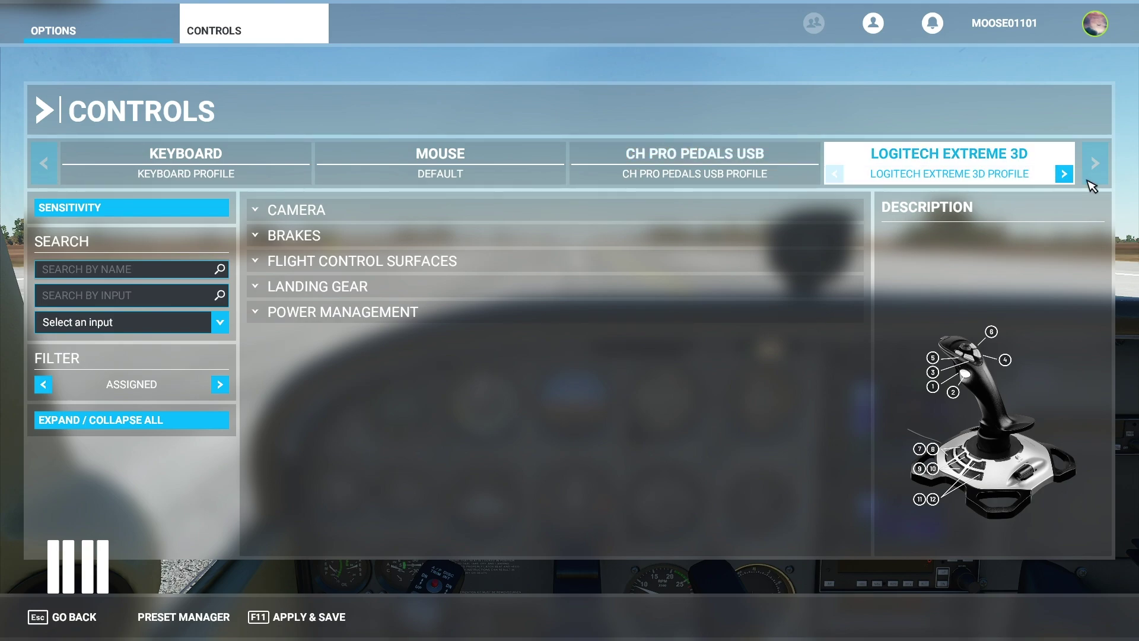
click(836, 175)
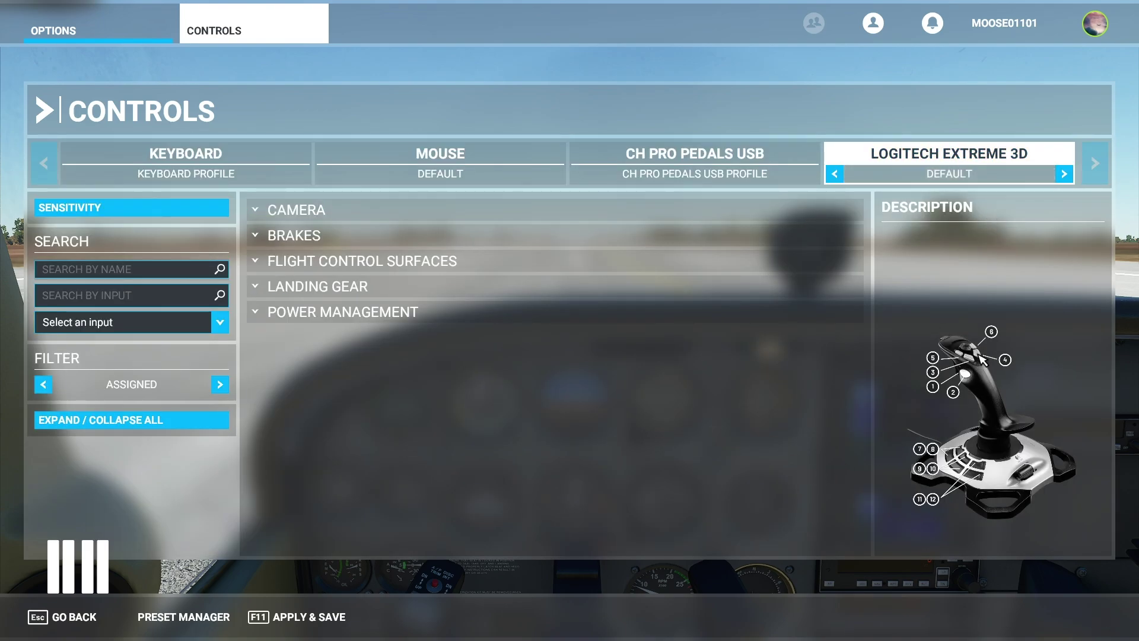
click(1064, 174)
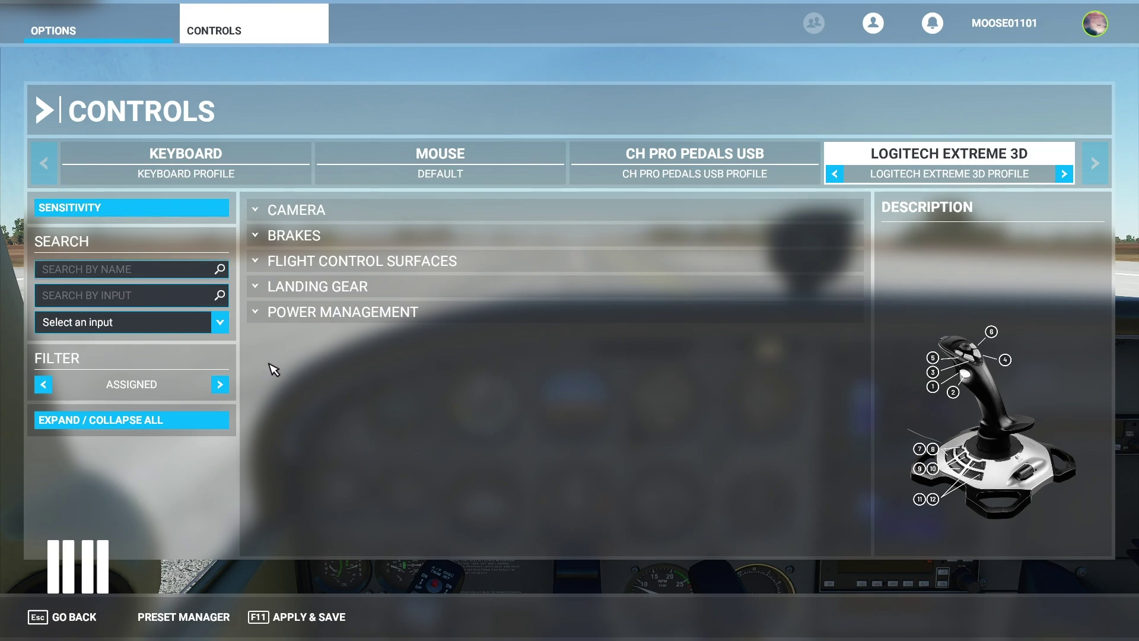
- Set the joystick's command filter to All
click(220, 385)
click(226, 390)
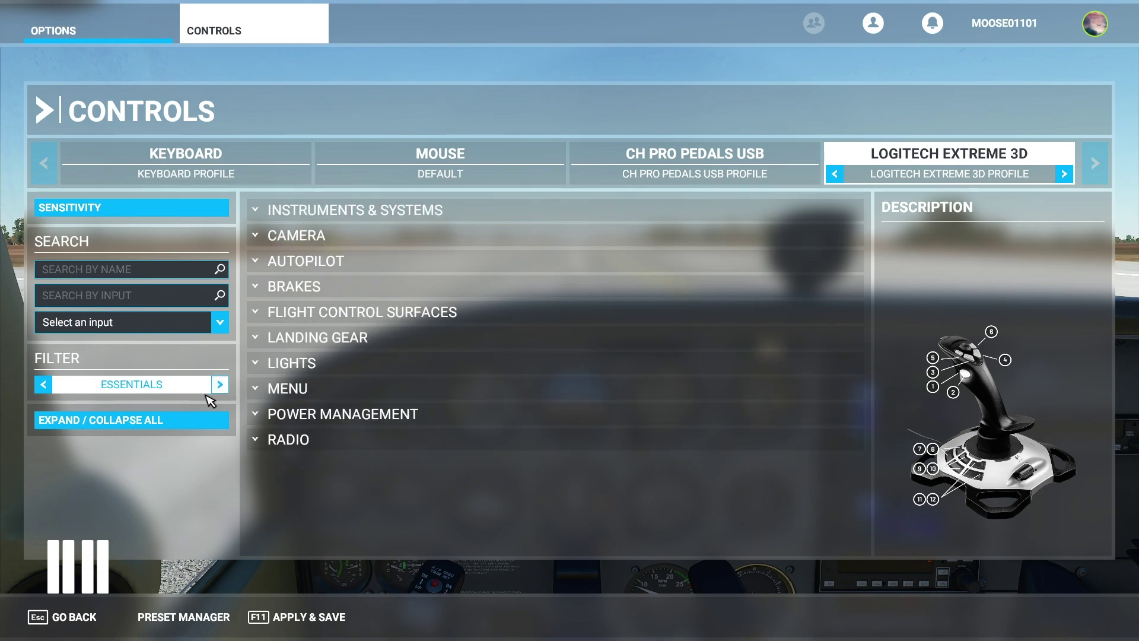
click(46, 387)
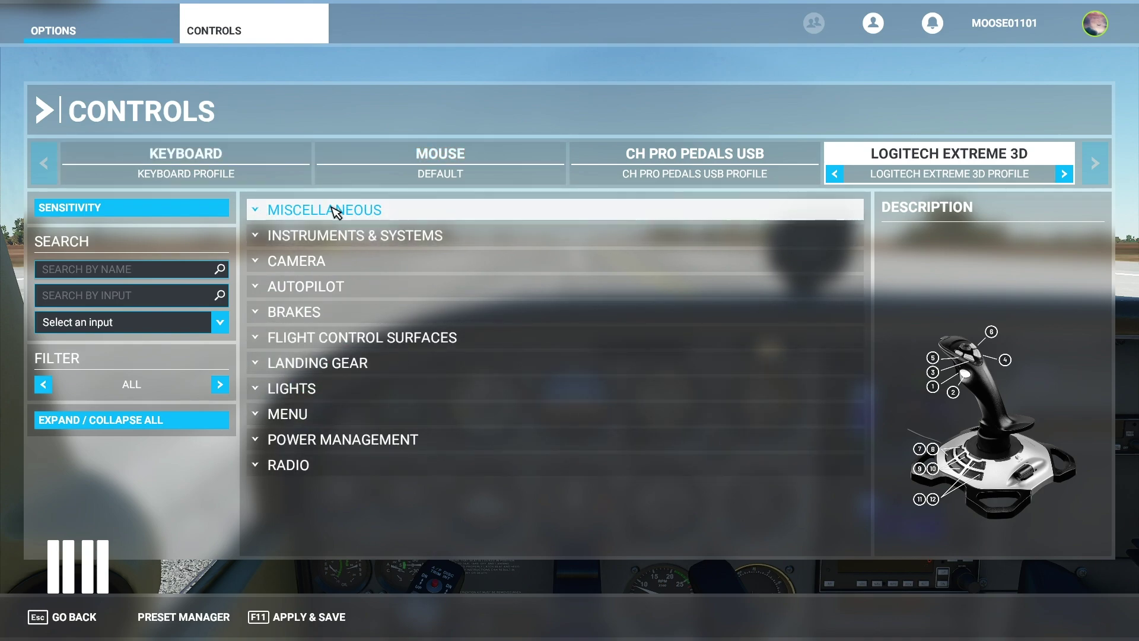
- Look through the Miscellaneous and Camera command categories, and compare the Essentials filter with the All filter
click(276, 211)
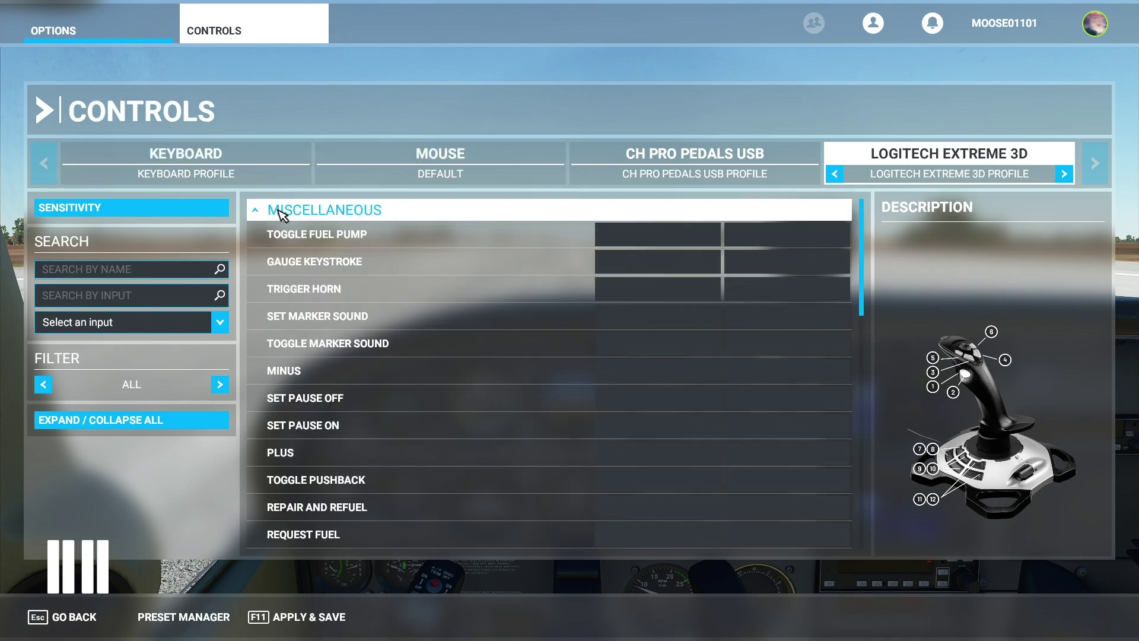
click(288, 210)
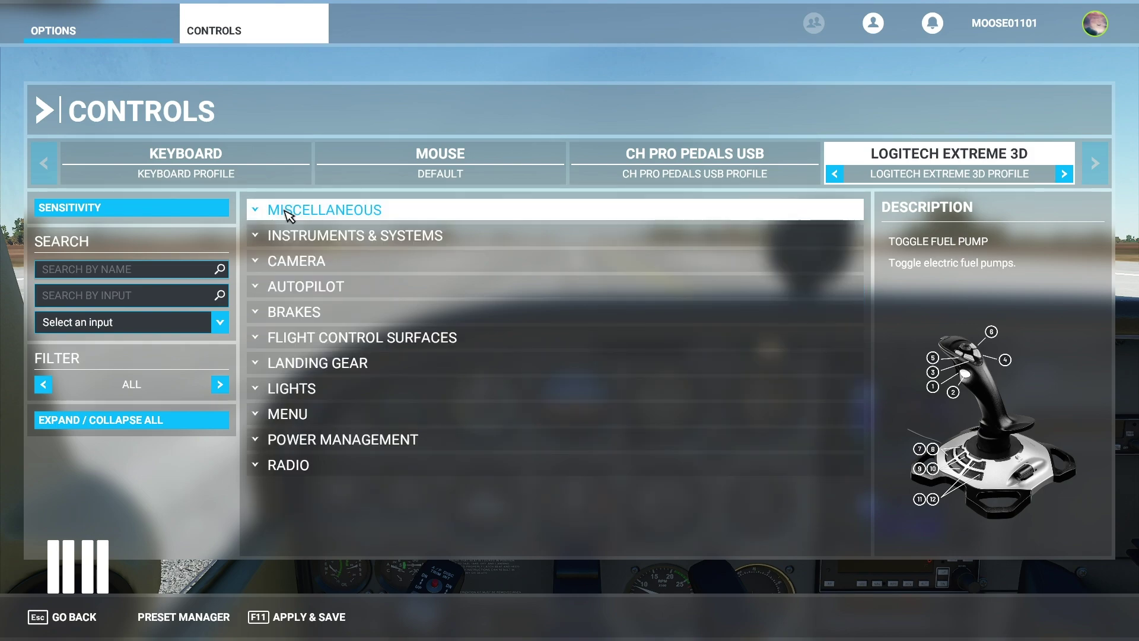
click(308, 263)
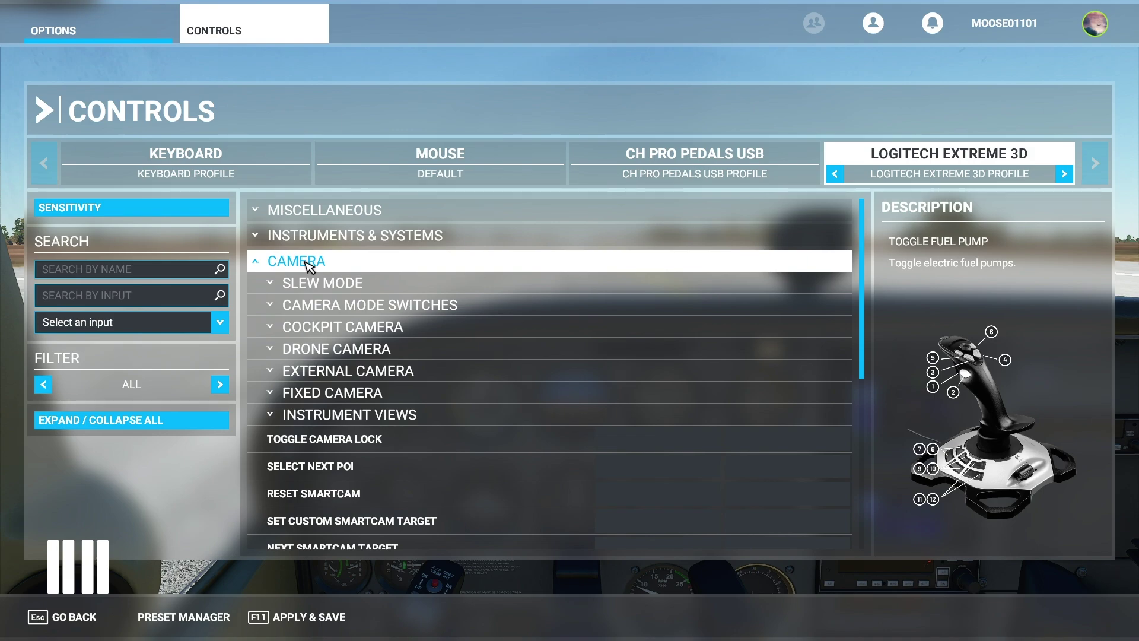
click(308, 262)
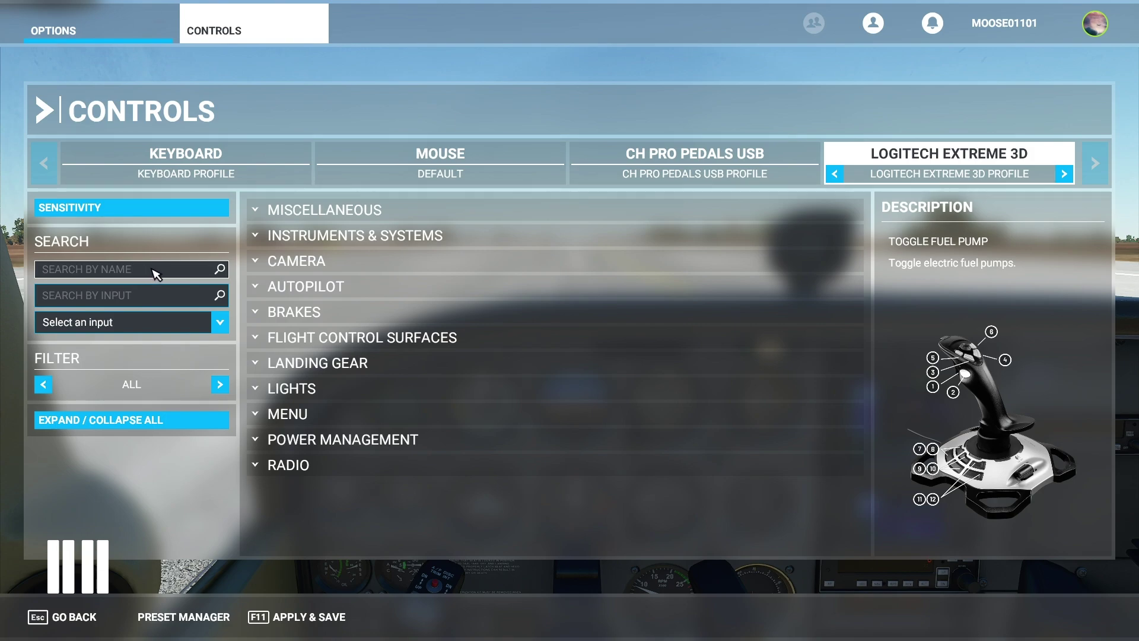
click(220, 384)
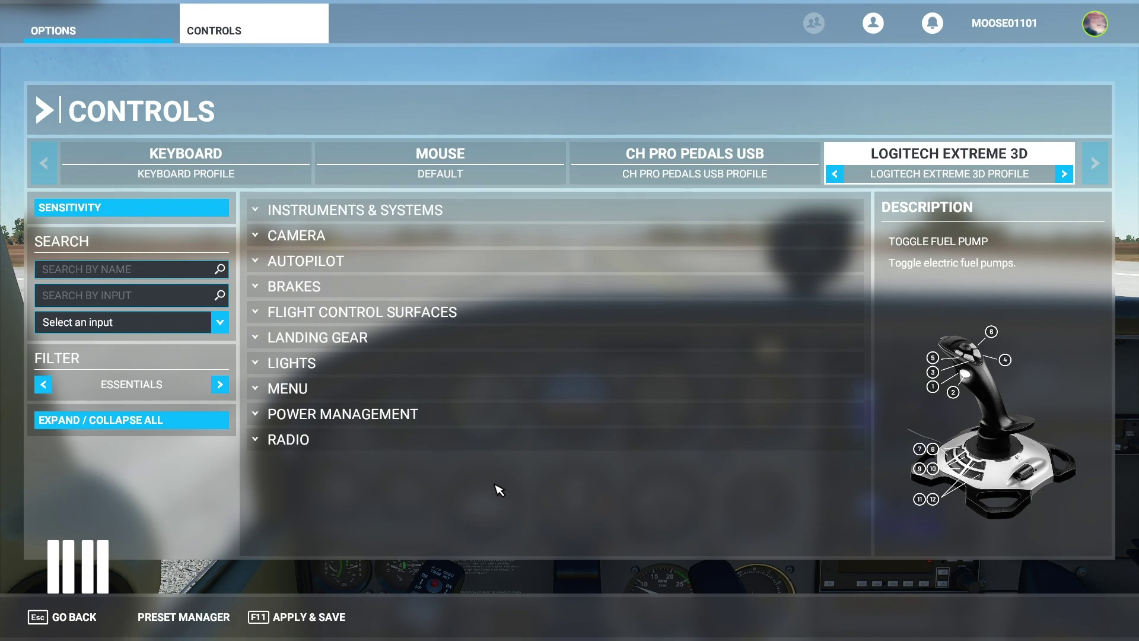
click(44, 384)
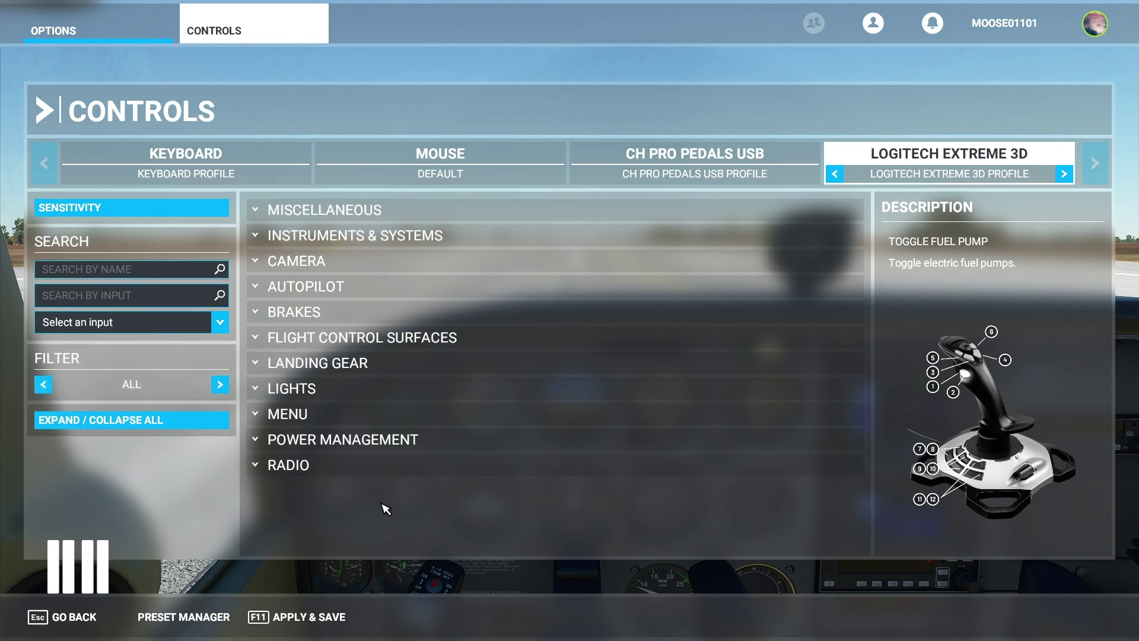
- Search the joystick commands by name for "brake" and clear the search
click(126, 270)
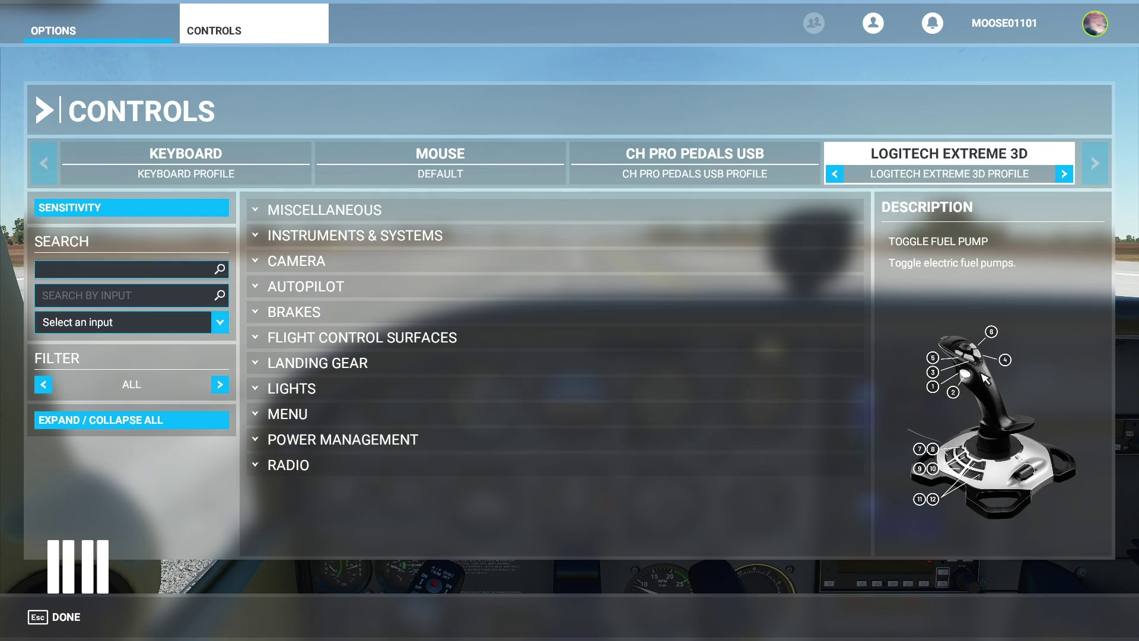
text(brake)
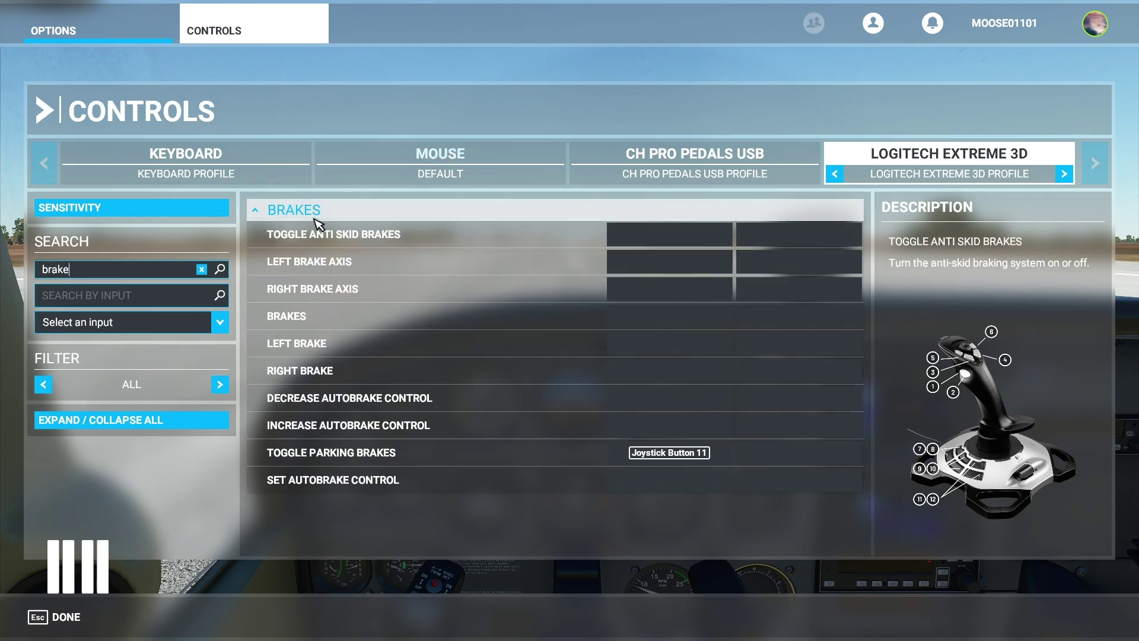
click(203, 270)
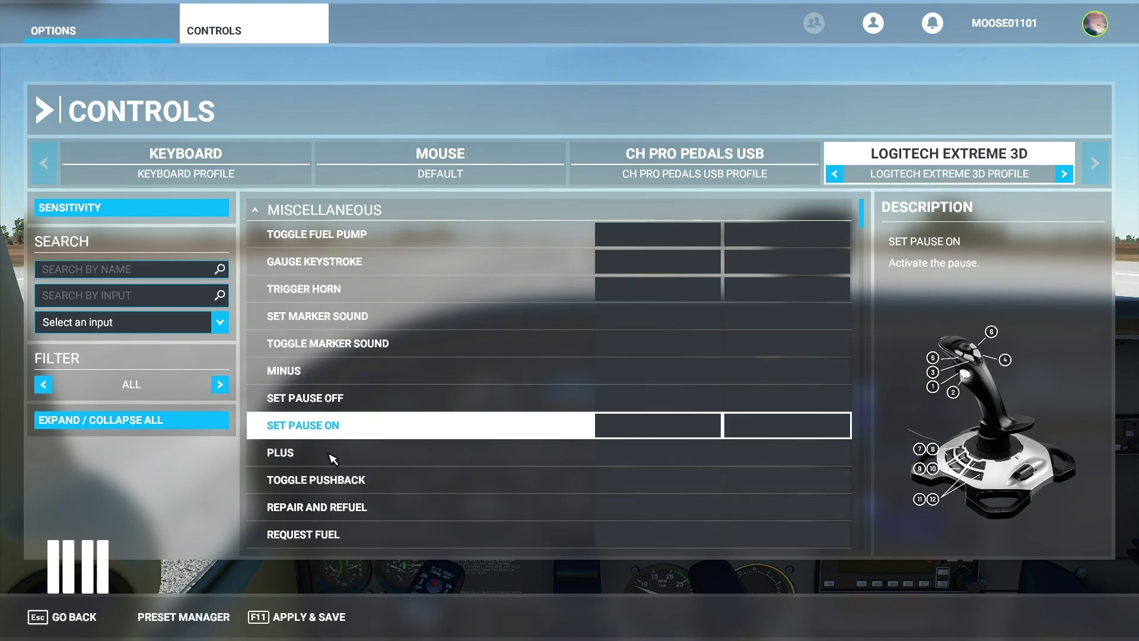
- Collapse the Miscellaneous, Instruments & Systems, Camera and Autopilot categories, including the Anti Ice and Electrics groups
click(297, 213)
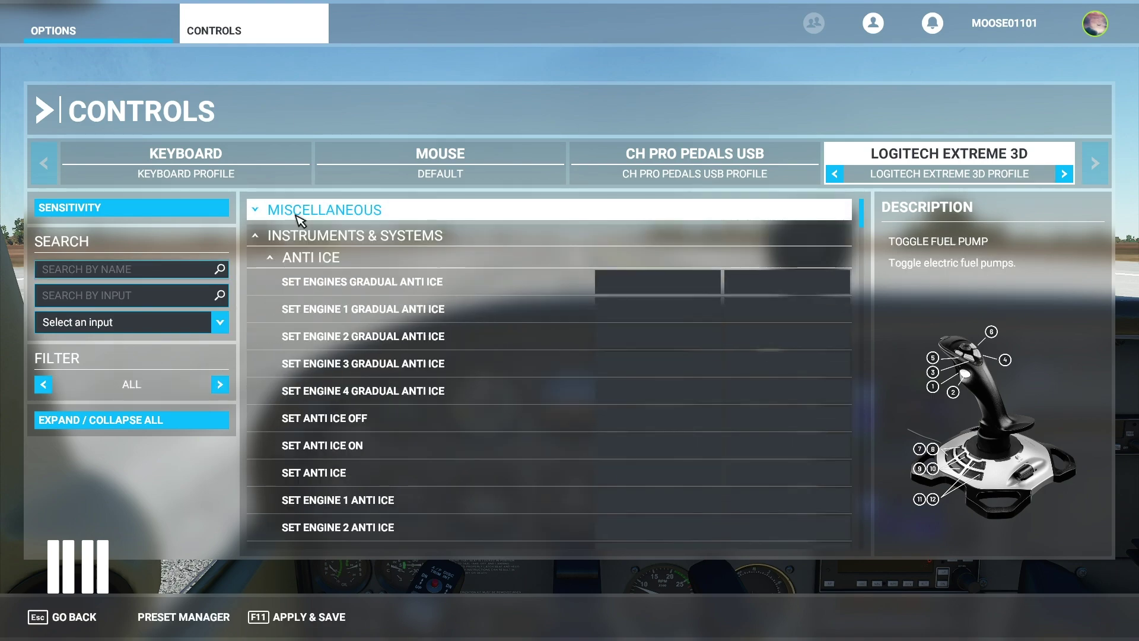
click(303, 260)
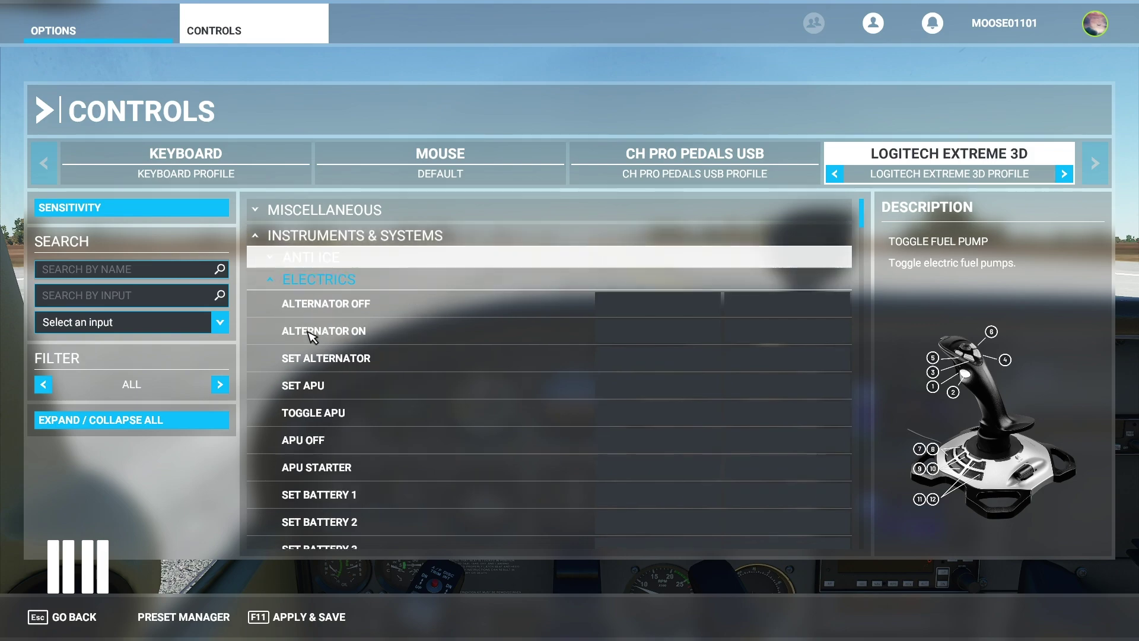
click(303, 277)
click(284, 240)
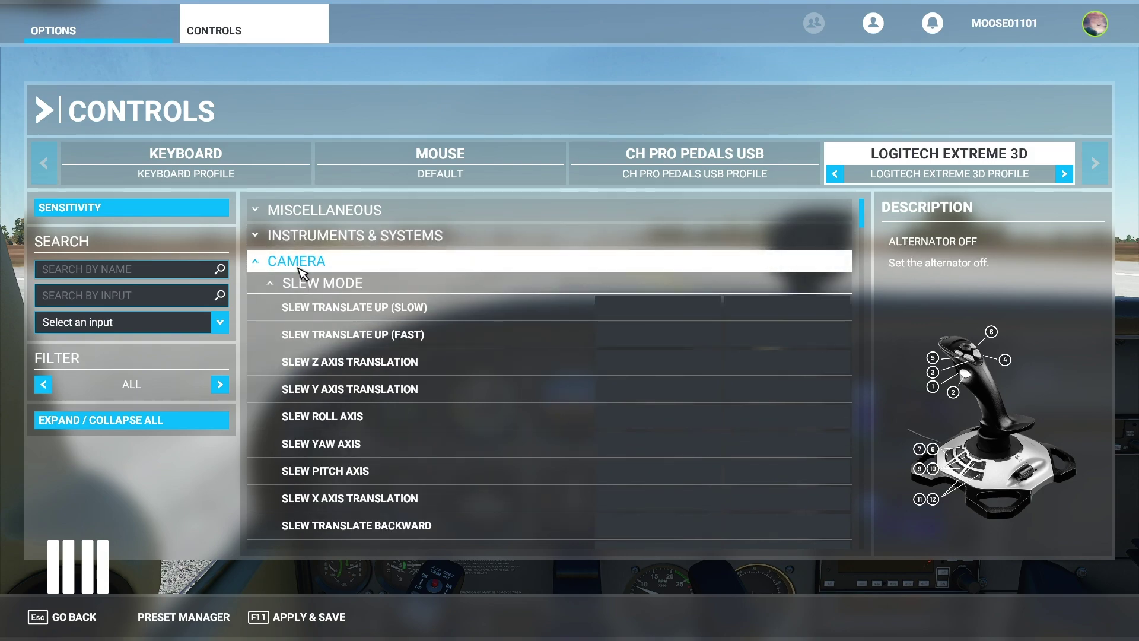
click(296, 264)
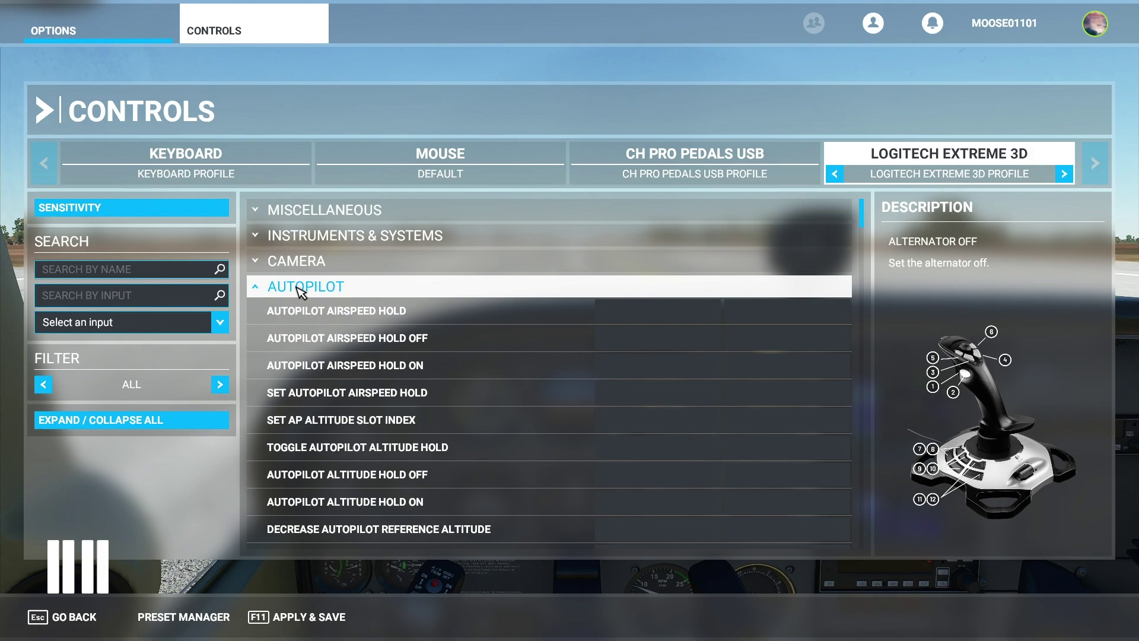
click(299, 287)
- Try to bind Joystick Button 1 to the Brakes command
scroll(316, 380, down, 2)
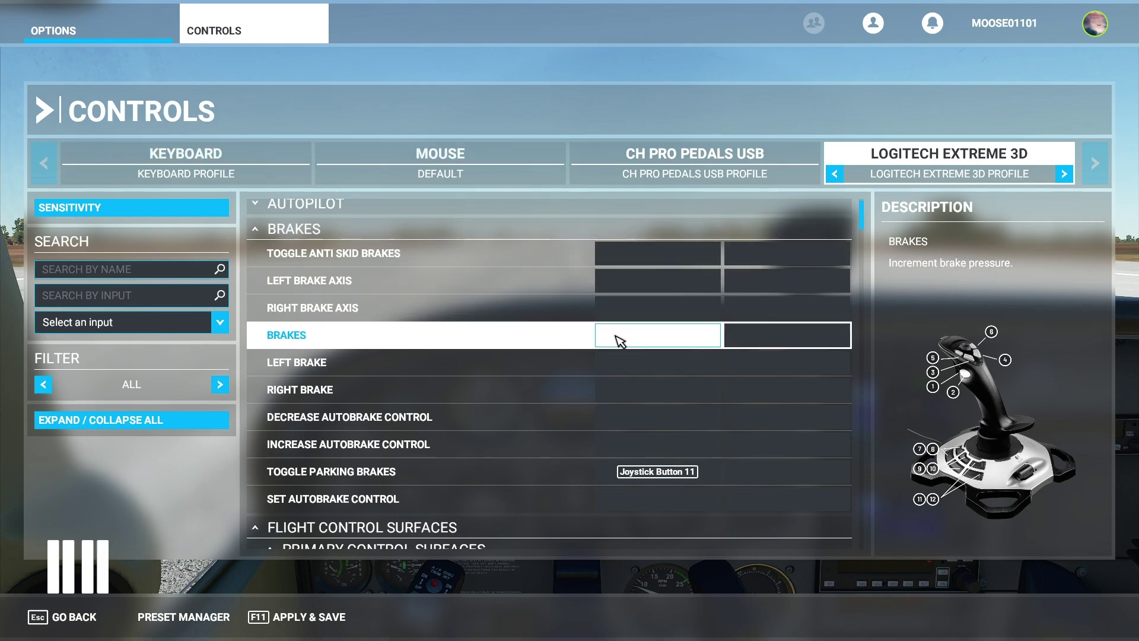
click(618, 335)
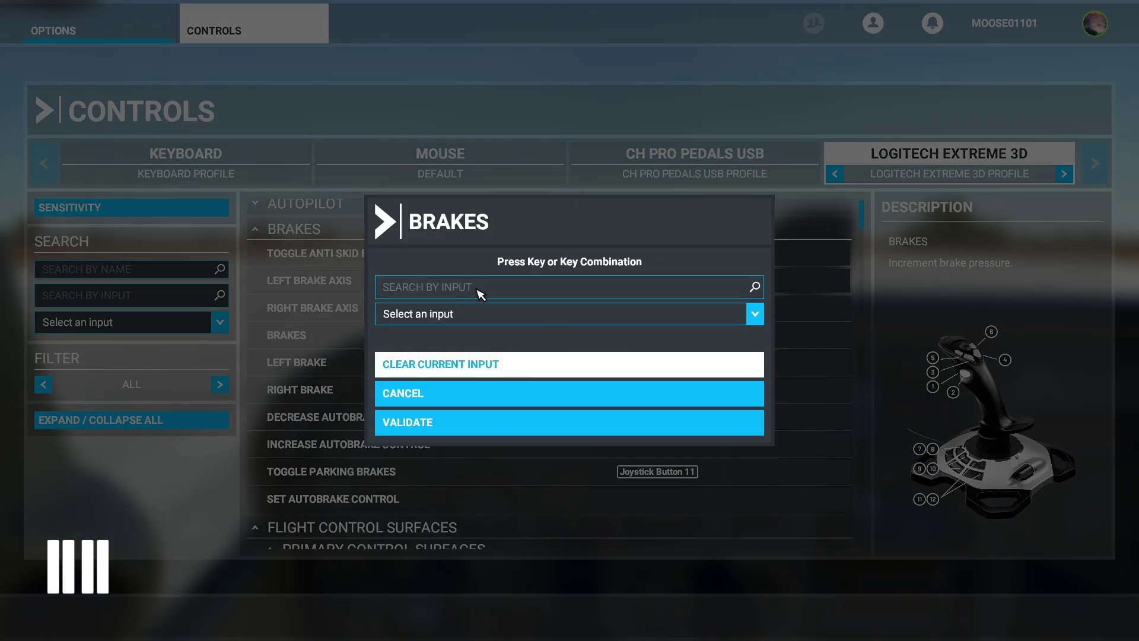
click(439, 288)
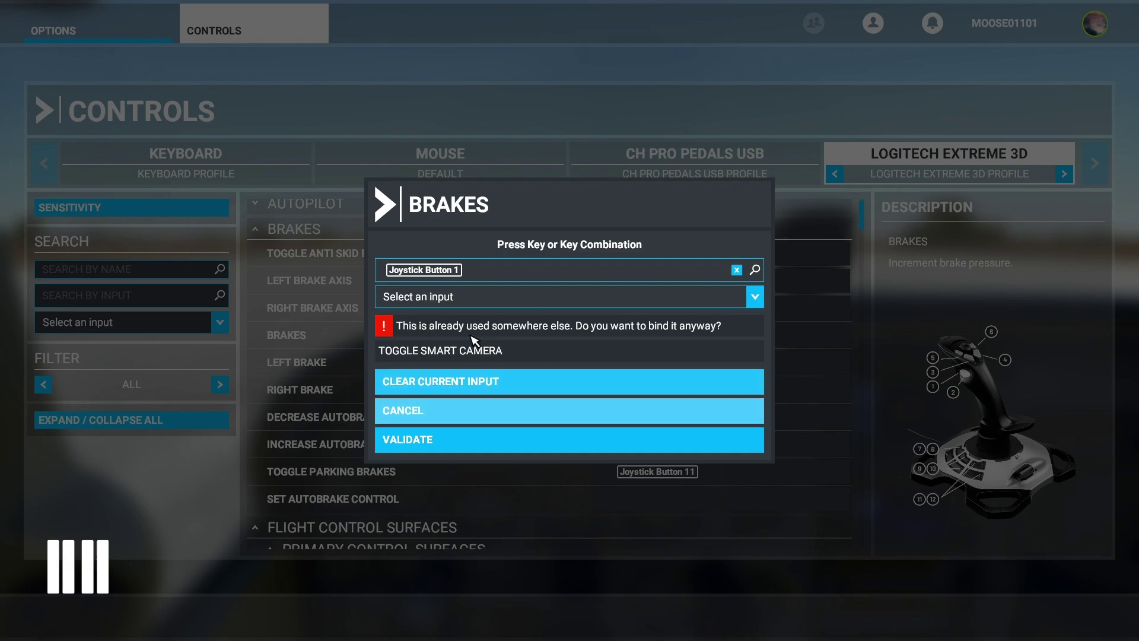
click(439, 420)
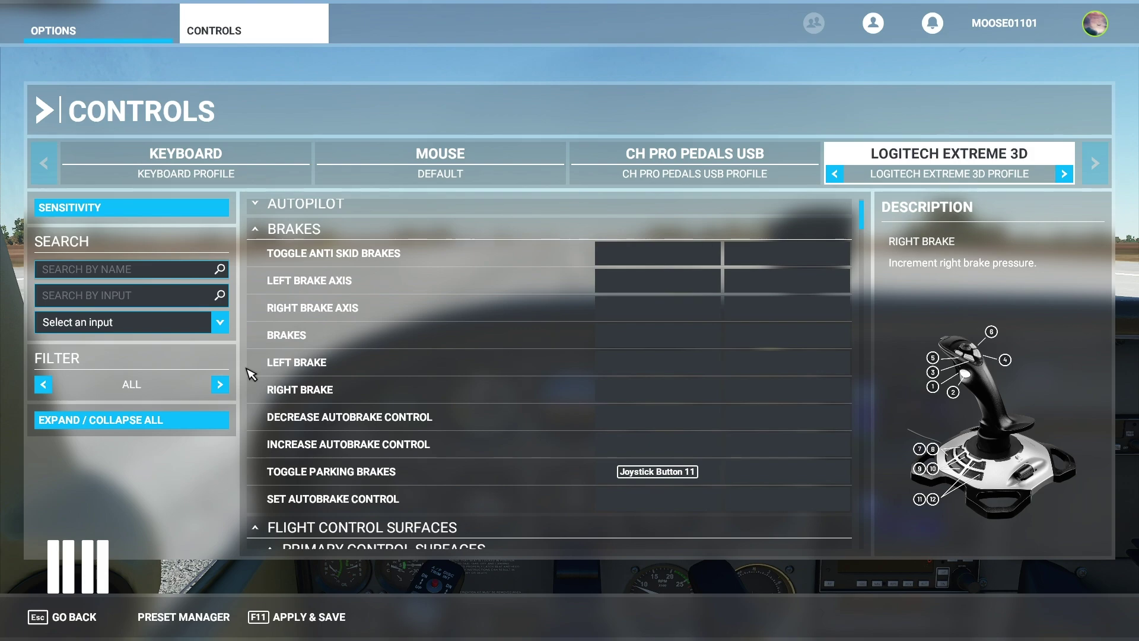
- Search the commands by input for Joystick Button 1 and clear that binding from Toggle Smart Camera
click(100, 301)
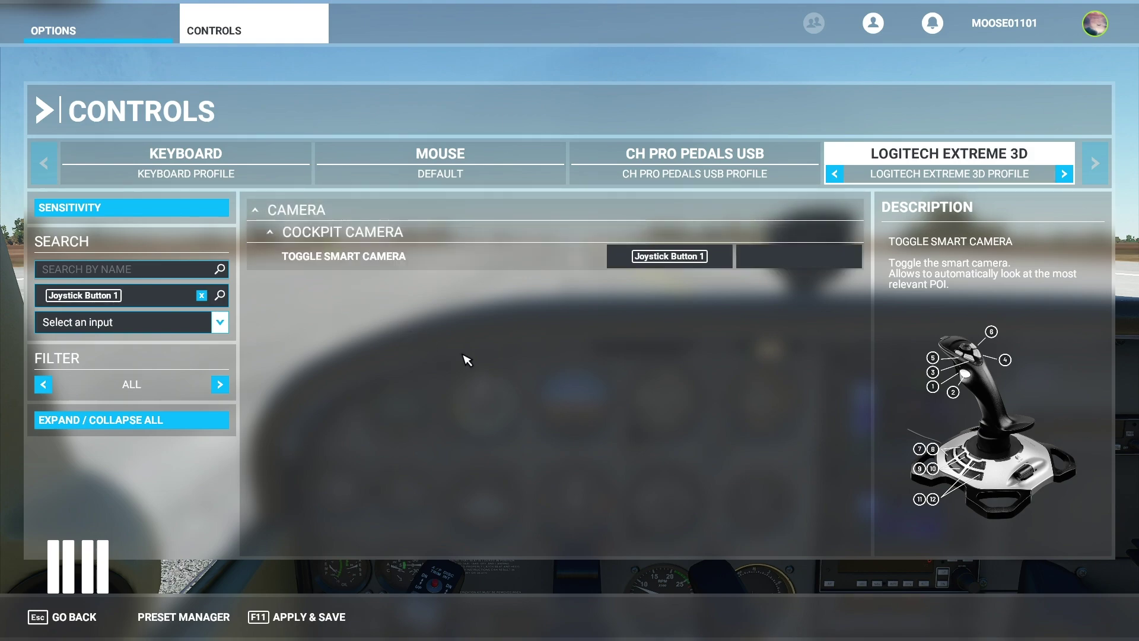
click(676, 260)
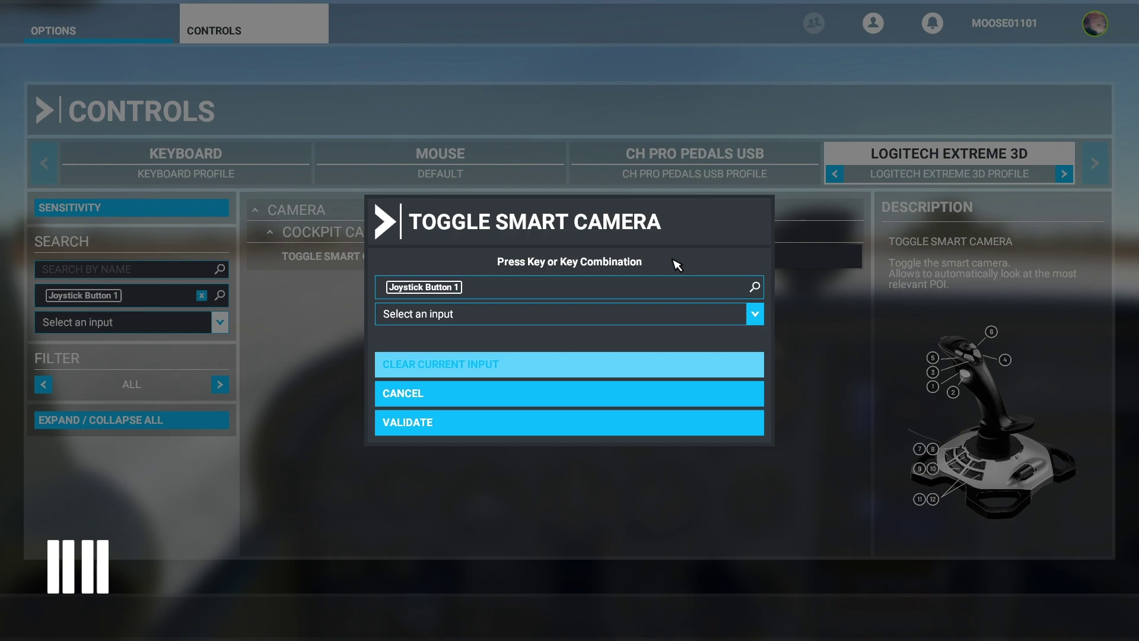
click(497, 374)
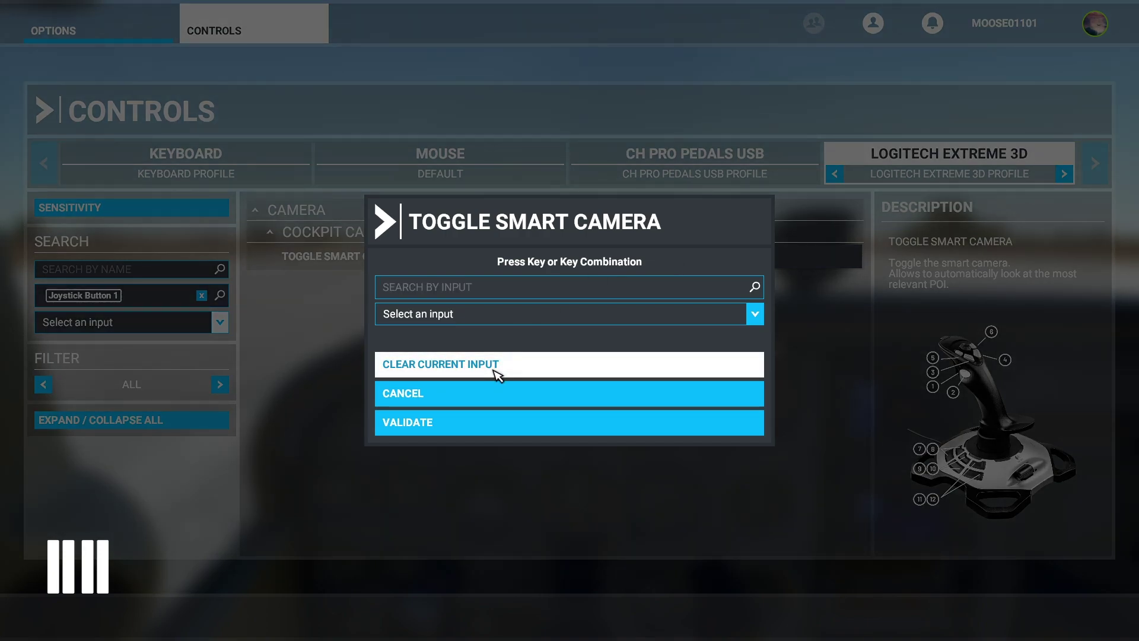
click(429, 433)
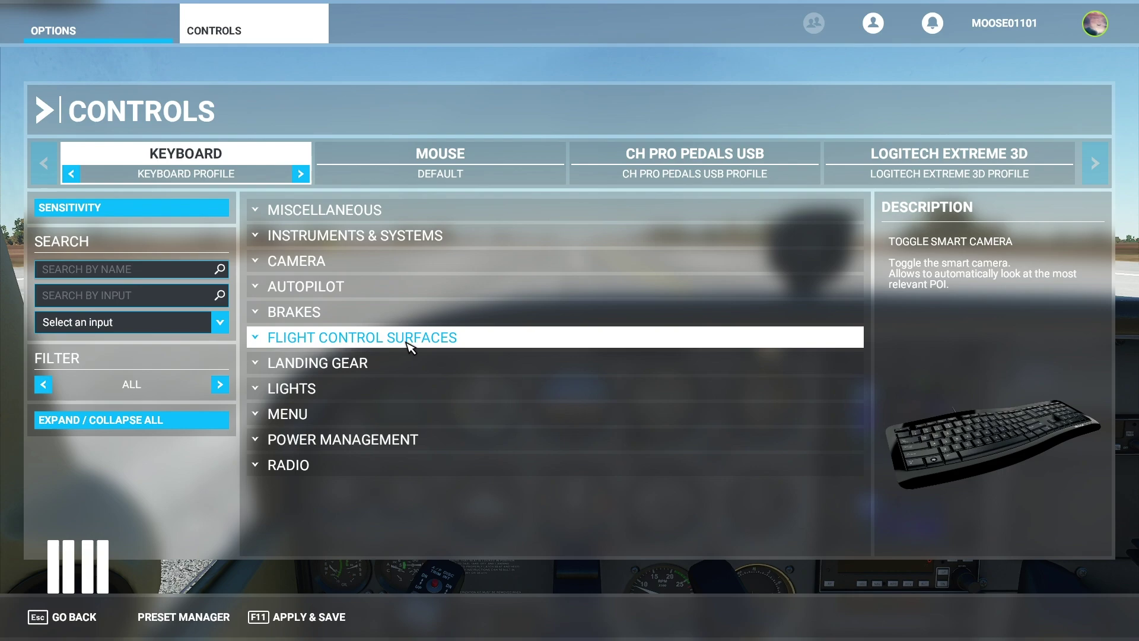
- Examine the keyboard bindings for the primary control surfaces under Flight Control Surfaces
click(408, 344)
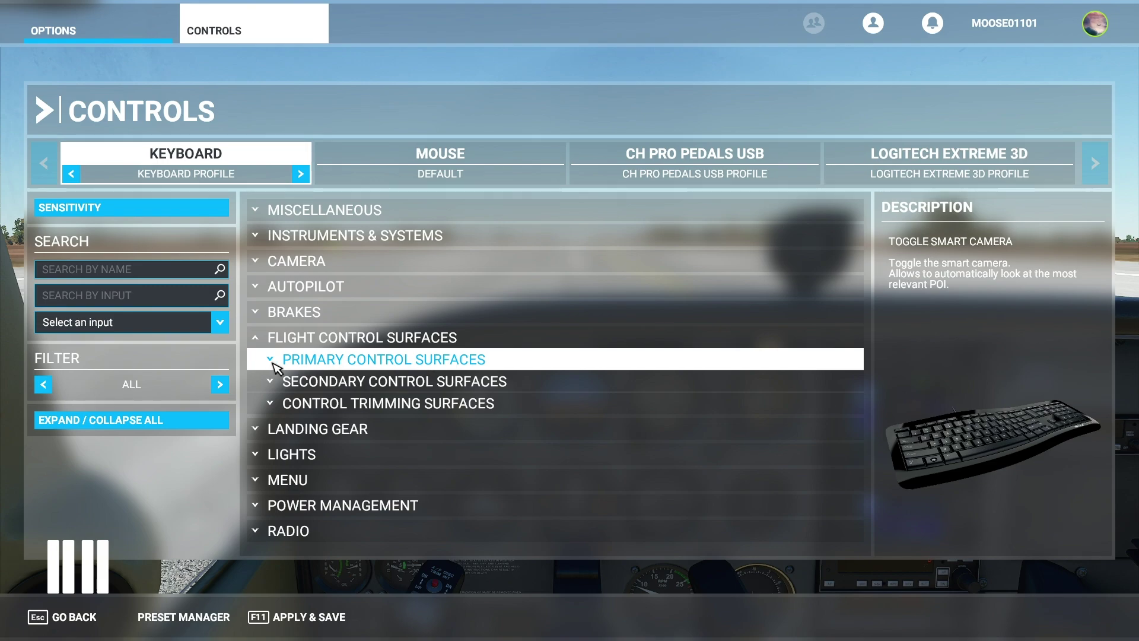
click(272, 361)
scroll(488, 408, down, 3)
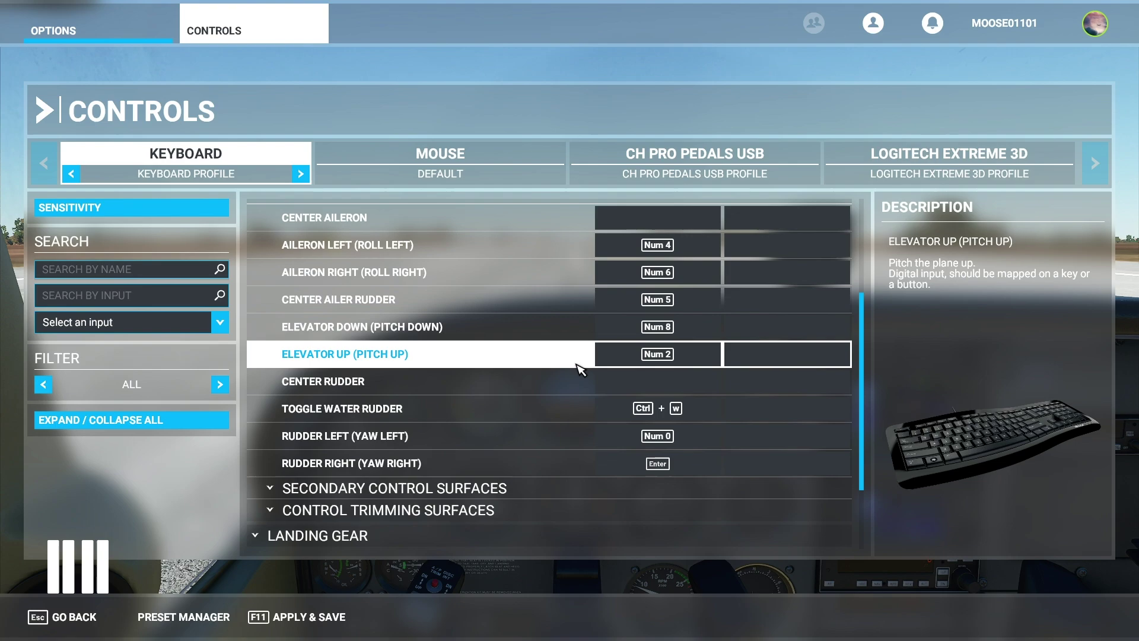
scroll(488, 463, up, 3)
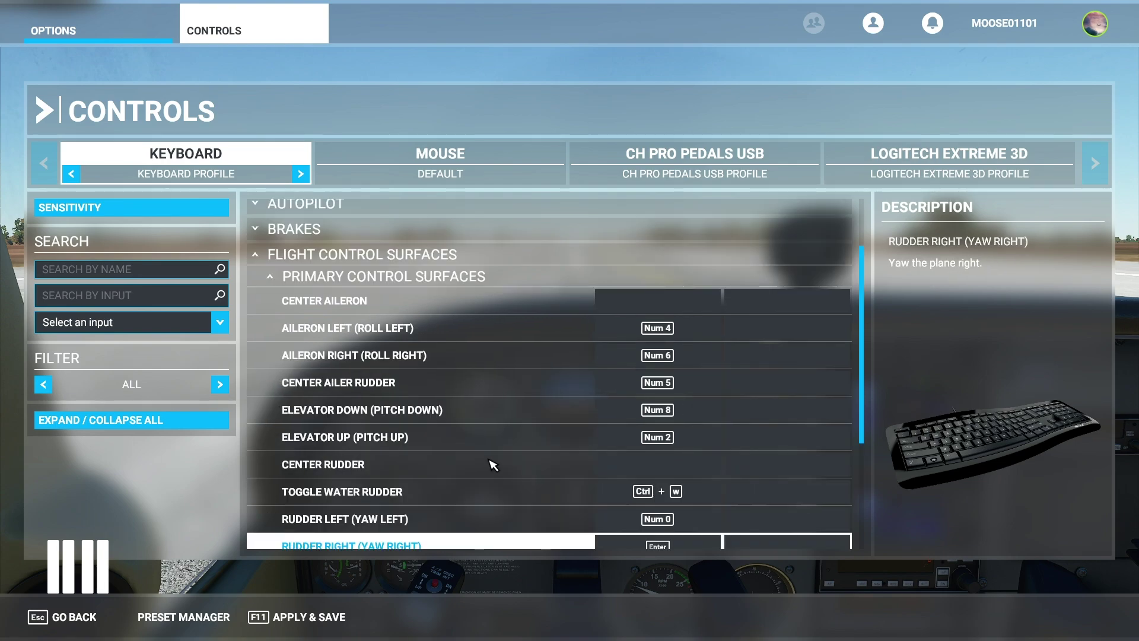
click(368, 276)
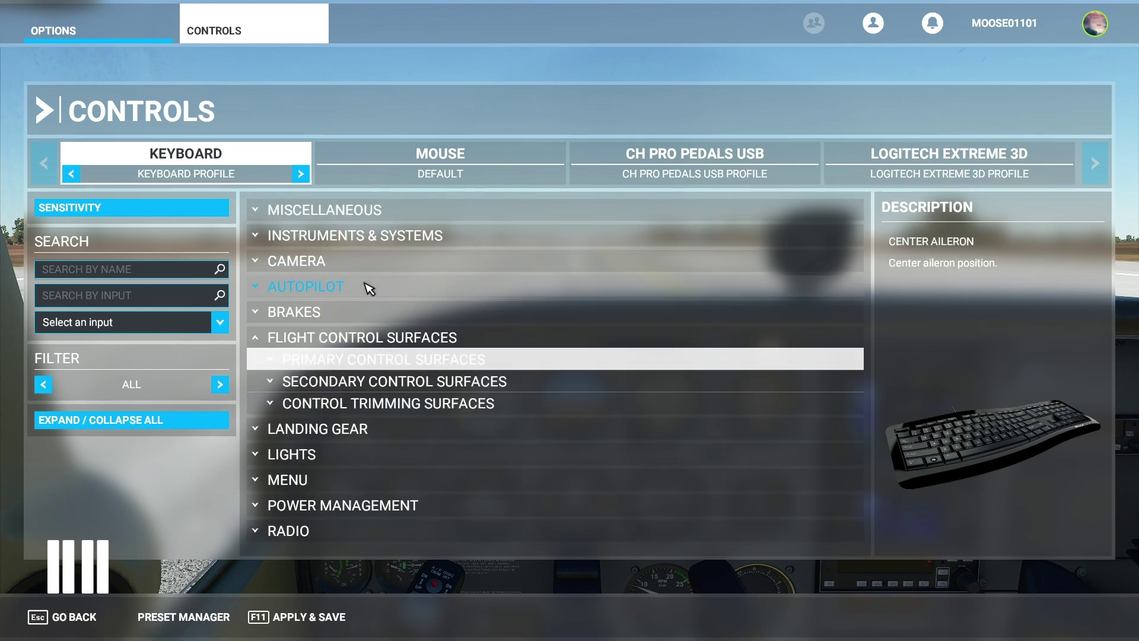